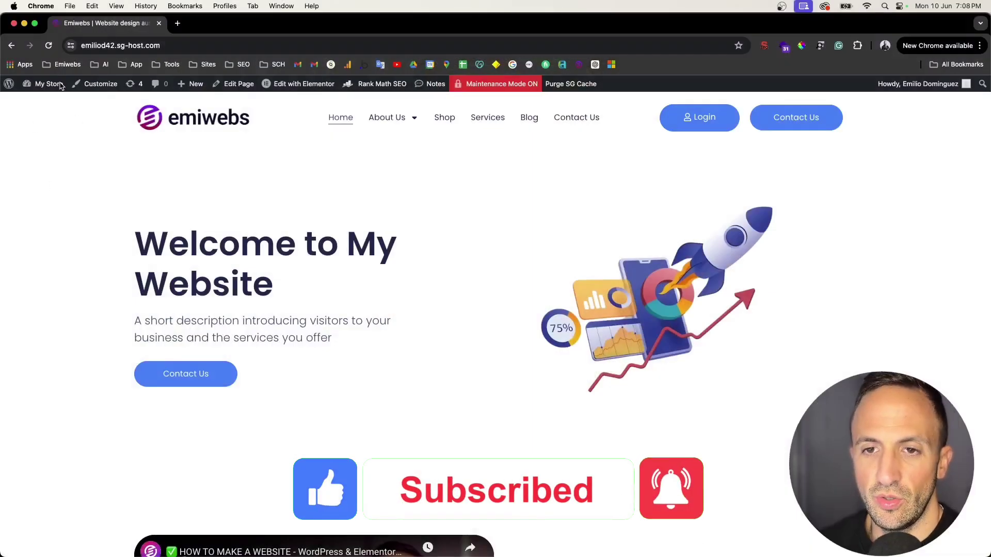
# Go from the live homepage to the WordPress admin dashboard via My Store.
pyautogui.moveTo(48, 83)
pyautogui.click(55, 90)
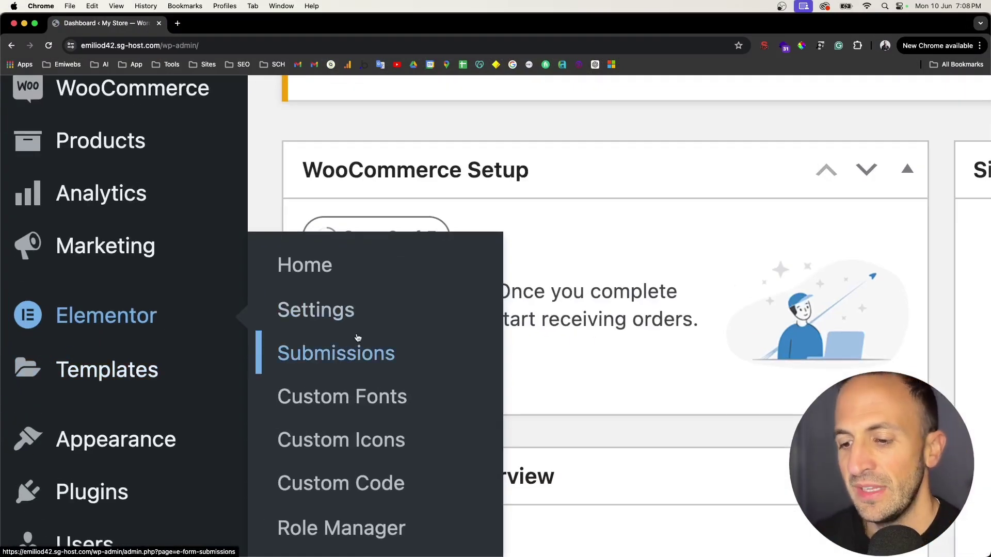
pyautogui.scroll(-3, 361, 341)
pyautogui.scroll(-2, 341, 365)
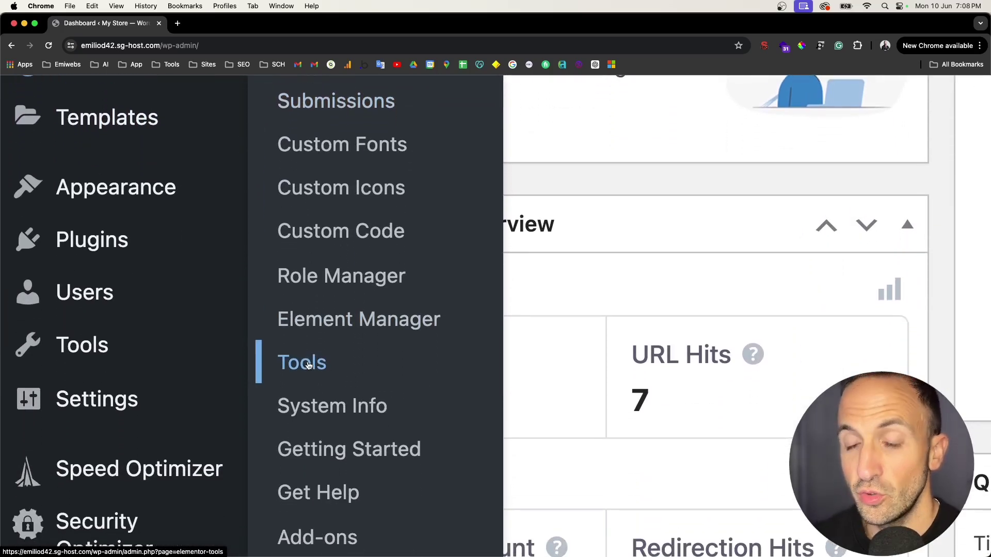
# Open Elementor's Tools page on its Maintenance Mode tab.
pyautogui.click(310, 371)
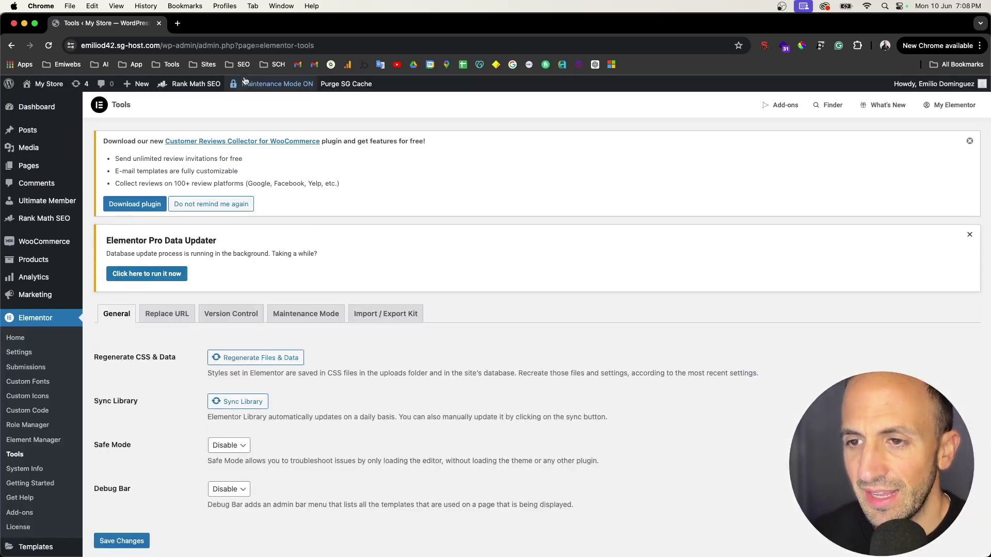
pyautogui.click(310, 319)
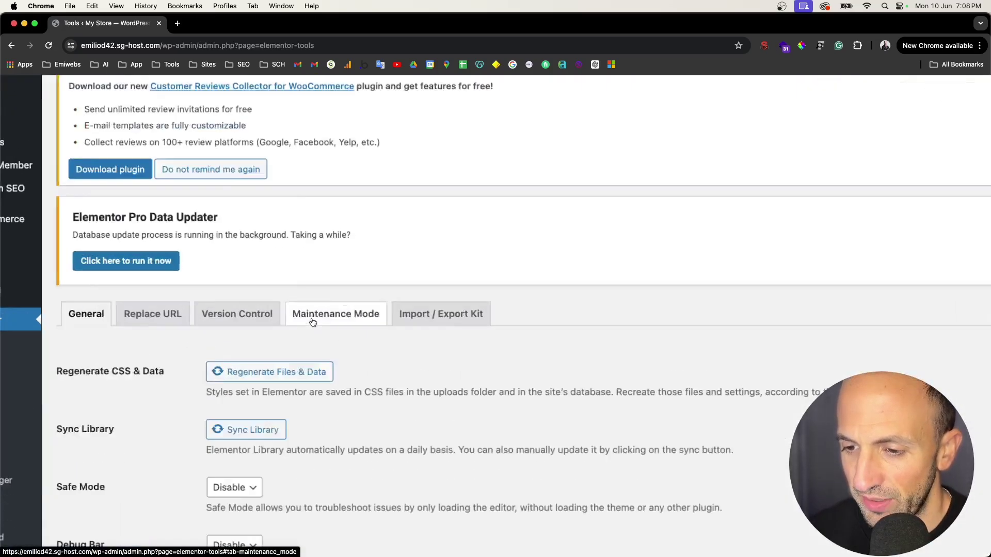
pyautogui.click(512, 325)
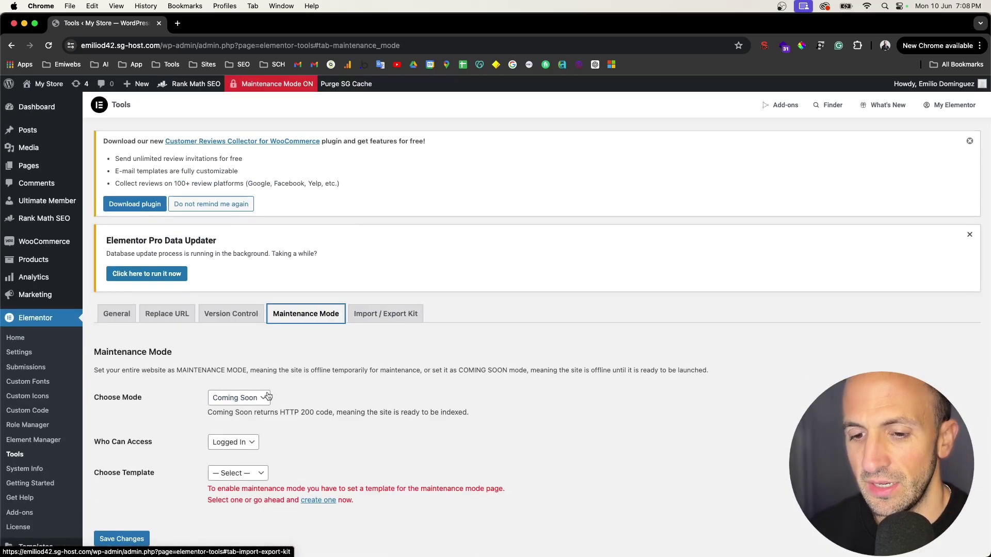
pyautogui.scroll(-1, 268, 391)
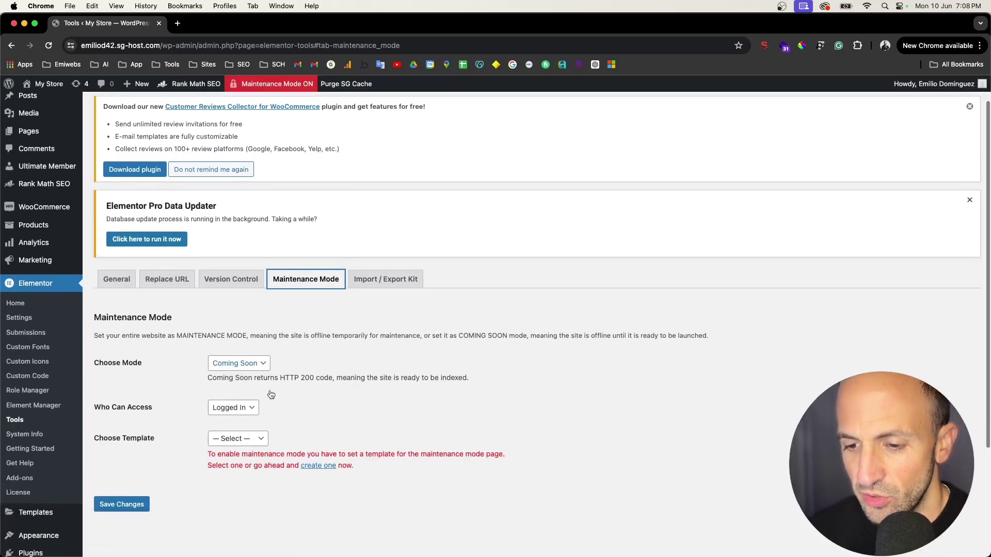
# Set Choose Mode to Coming Soon, after briefly trying Disabled and Maintenance.
pyautogui.click(256, 361)
pyautogui.click(231, 353)
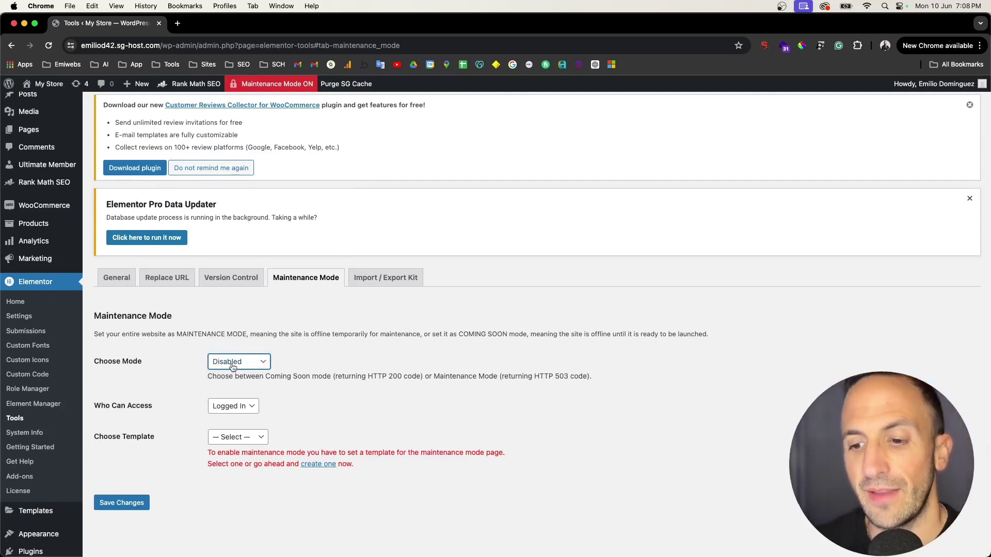
pyautogui.click(232, 368)
pyautogui.click(235, 373)
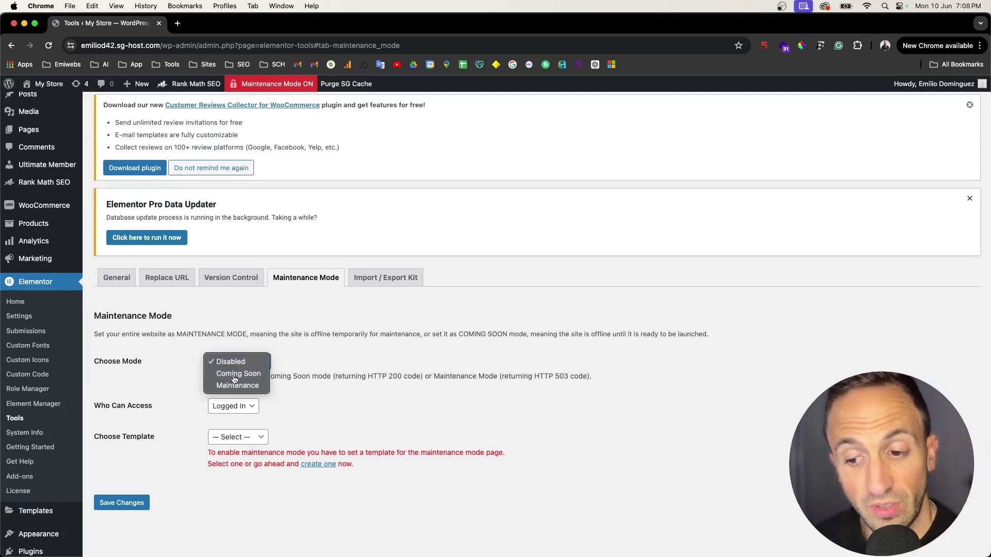
pyautogui.click(241, 370)
pyautogui.click(242, 375)
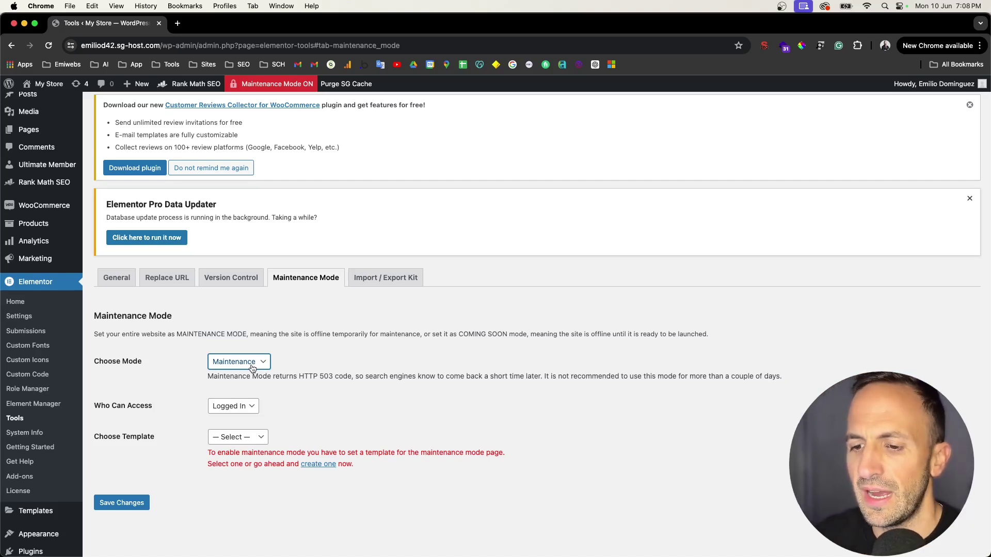
pyautogui.click(252, 369)
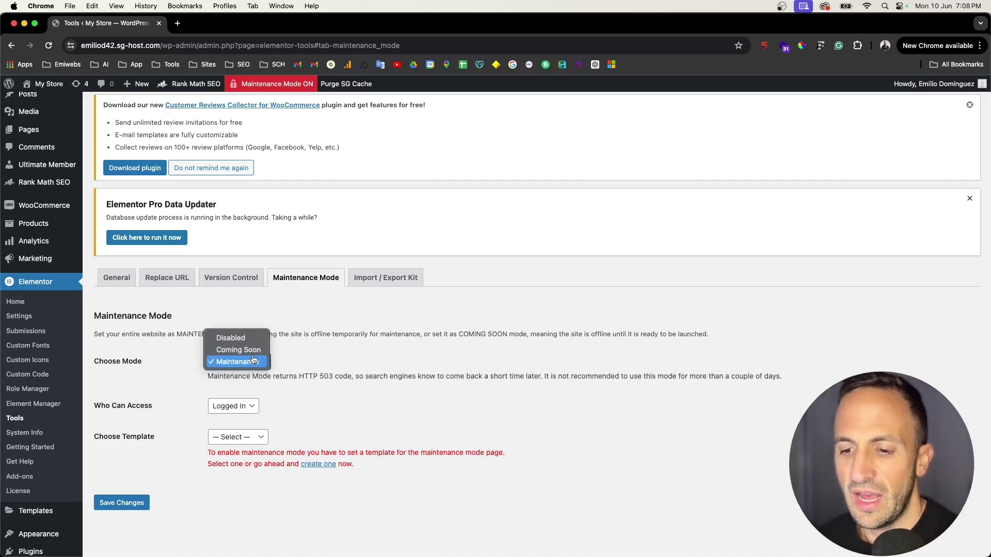
pyautogui.click(246, 349)
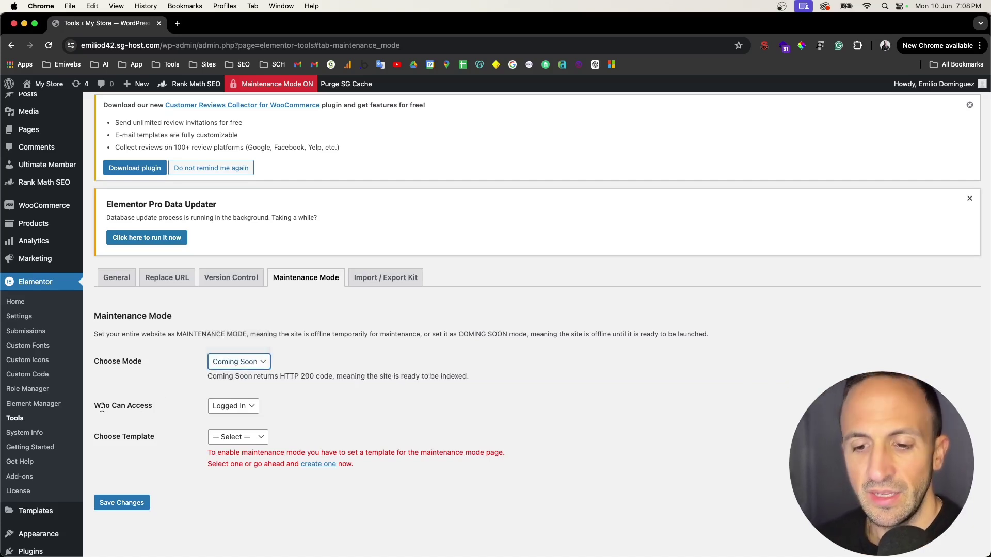
pyautogui.scroll(-2, 168, 389)
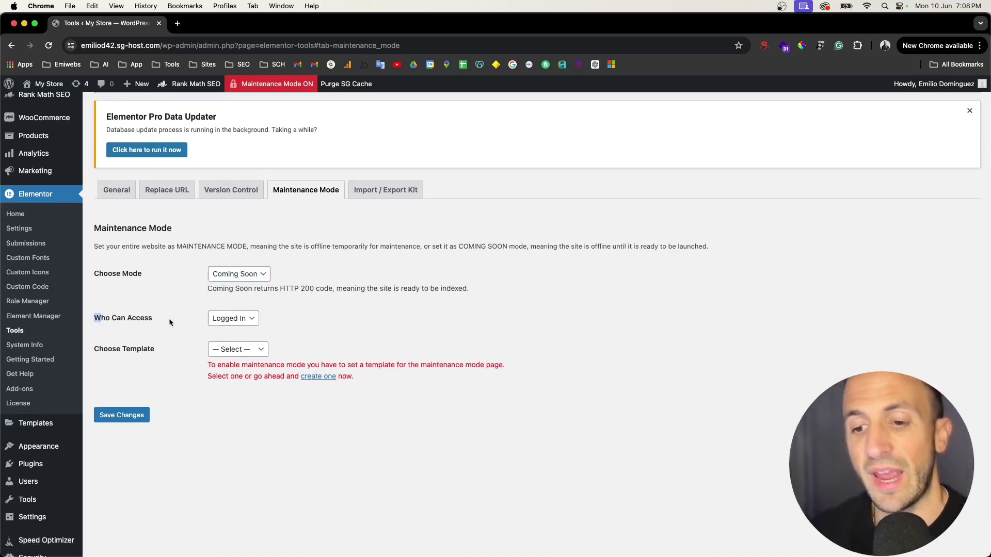
pyautogui.click(224, 320)
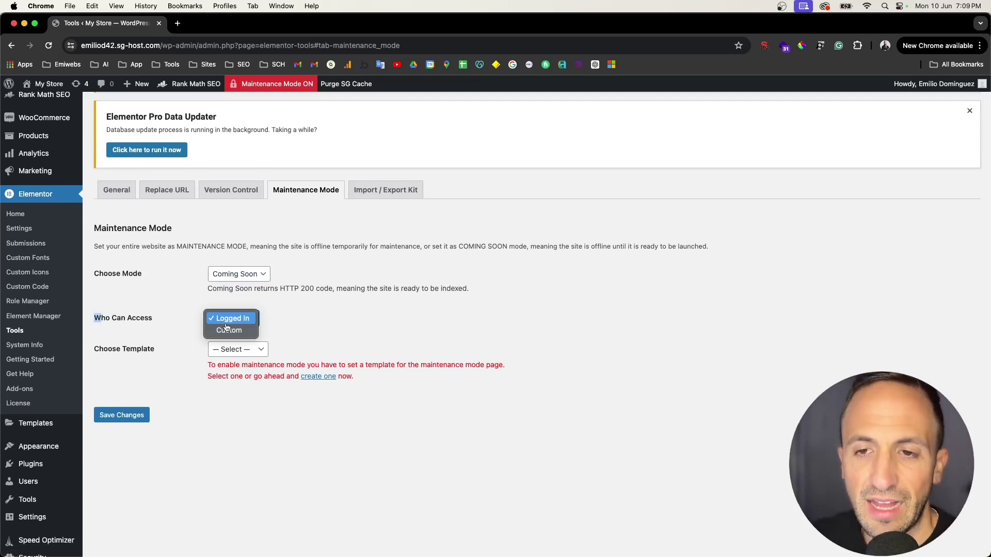
pyautogui.click(186, 323)
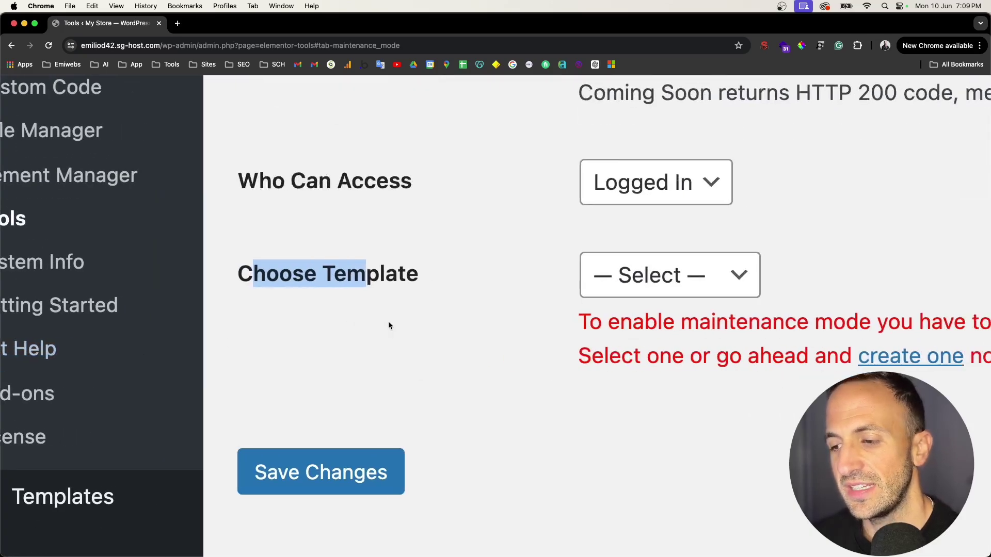
pyautogui.click(260, 349)
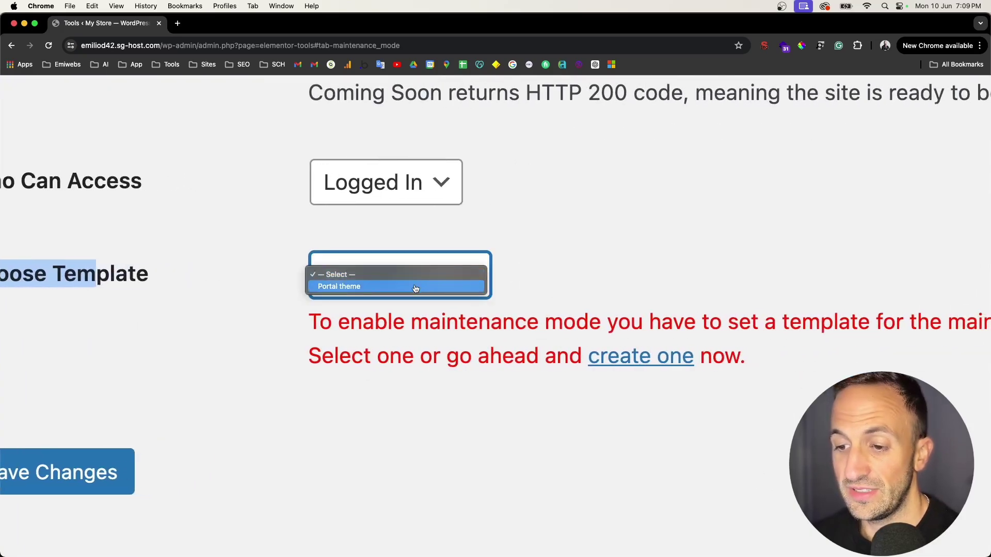
pyautogui.click(337, 345)
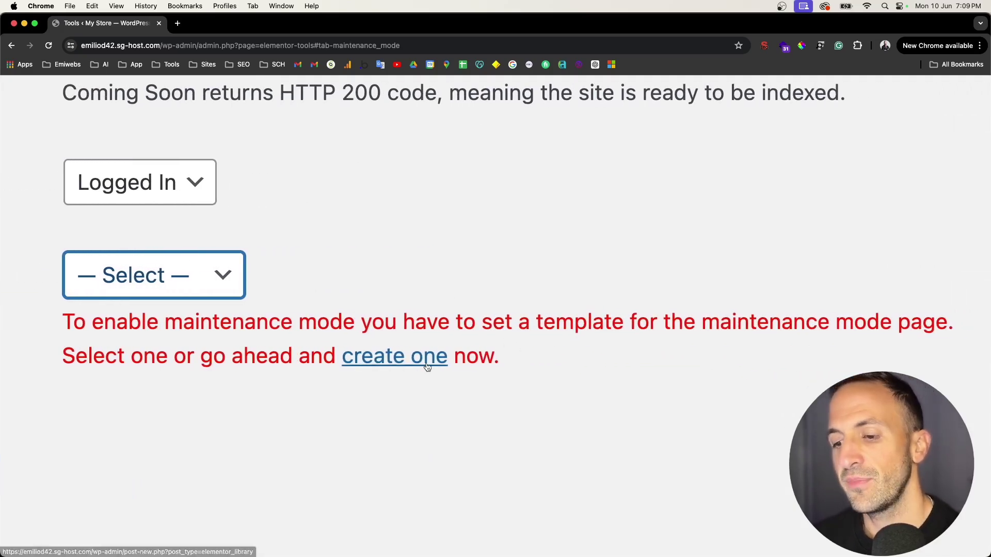
# Publish a new maintenance template titled 'Coming soon' and open it in Elementor.
pyautogui.click(409, 364)
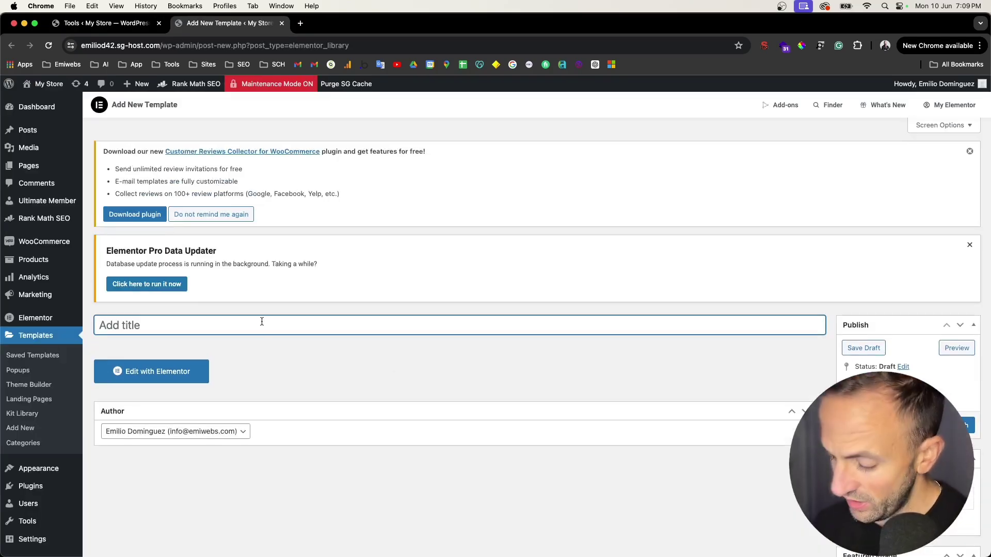
pyautogui.write('Coming soon')
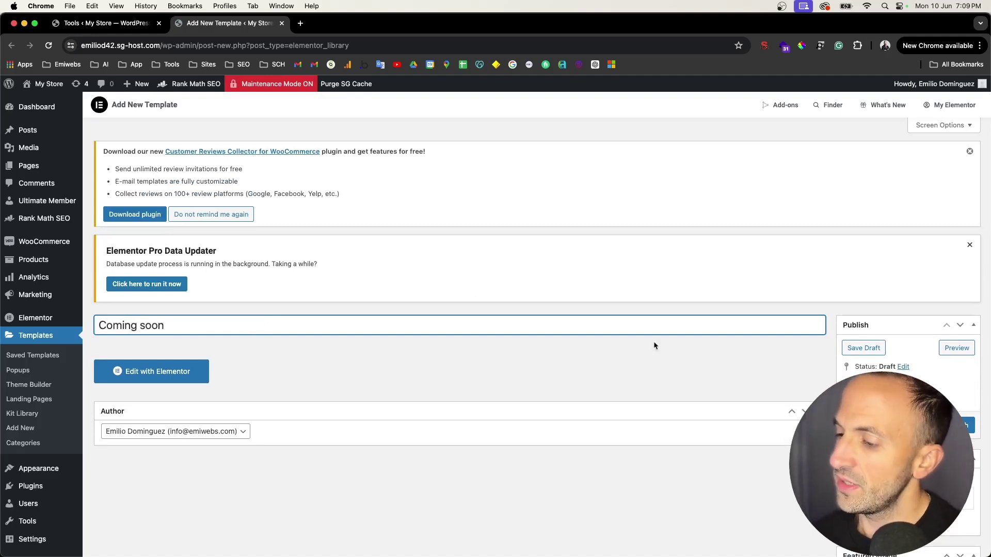
pyautogui.click(646, 378)
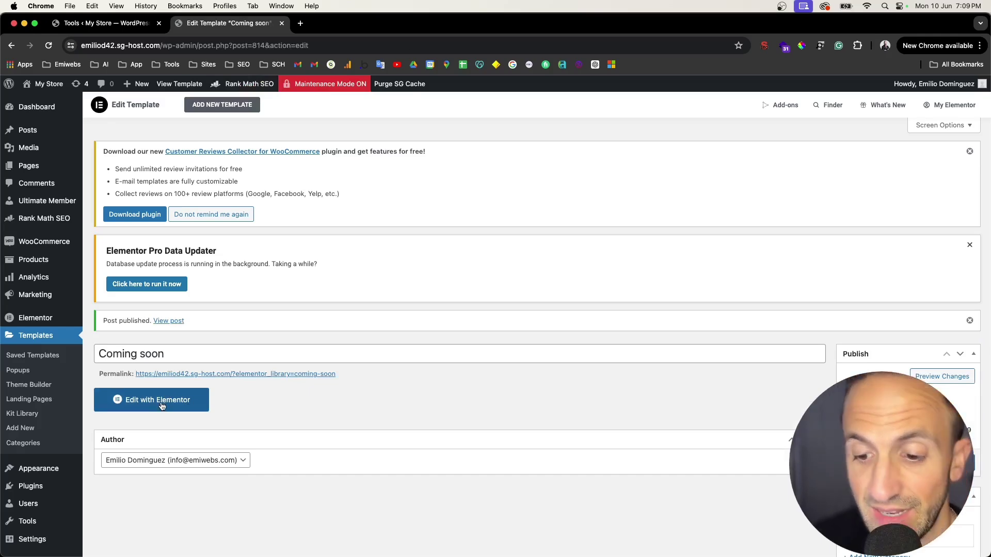
pyautogui.click(161, 406)
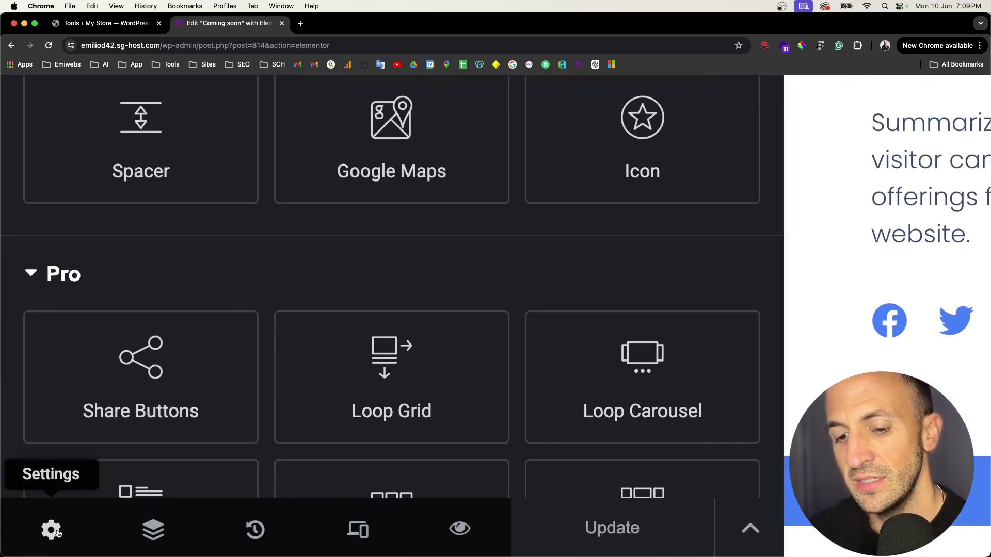
# Set the template's Page Layout to Elementor Canvas in page settings.
pyautogui.click(52, 530)
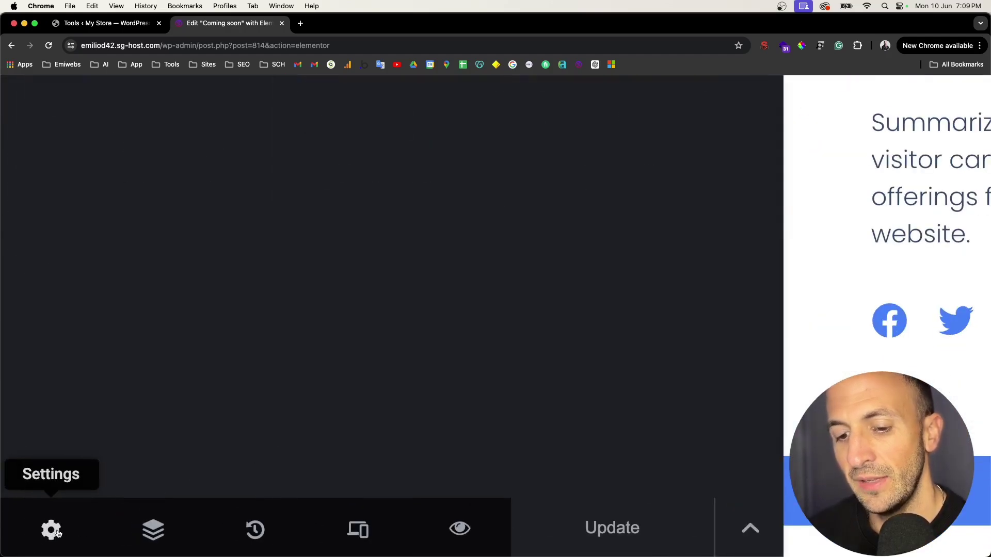
pyautogui.scroll(-1, 129, 445)
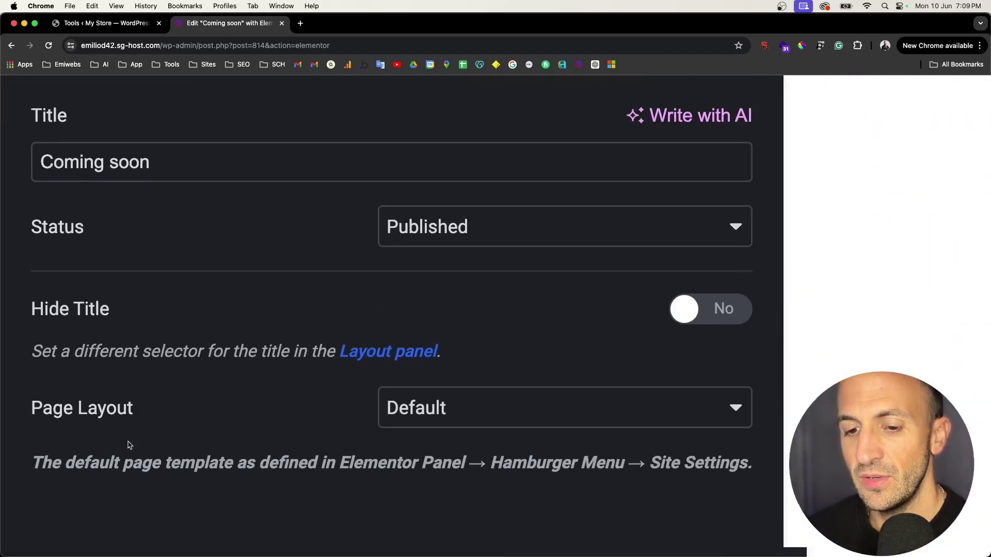
pyautogui.click(497, 422)
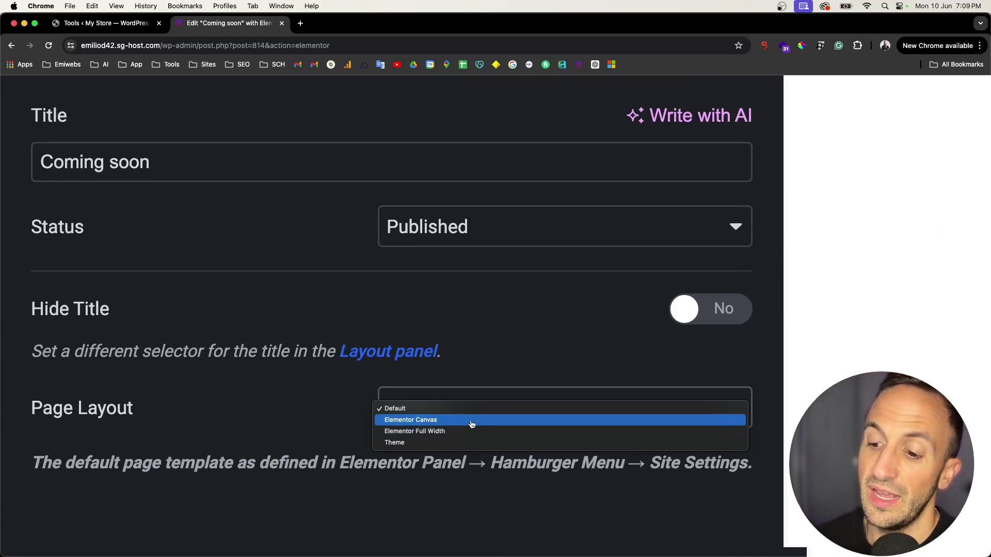
pyautogui.click(471, 424)
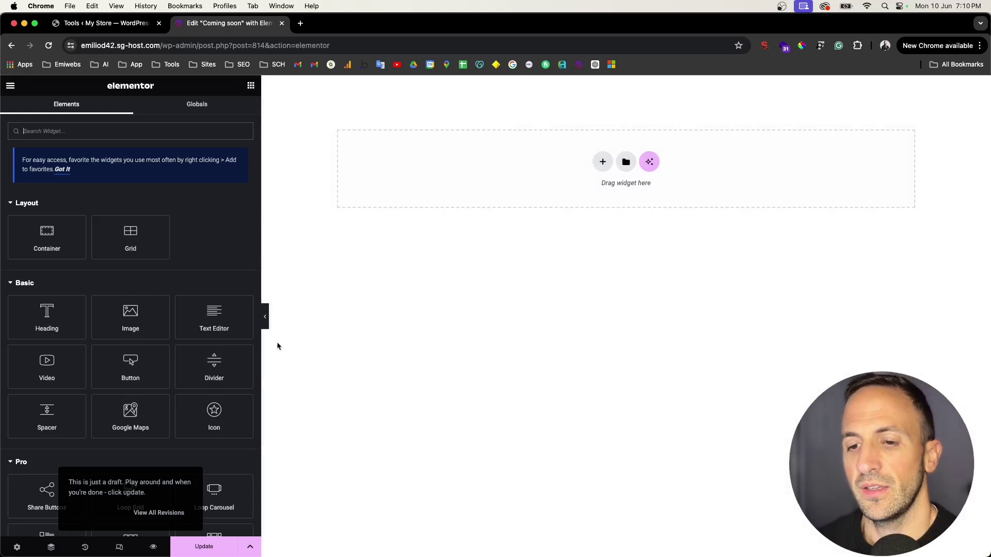
# Add a heading at the top, retitle it COMING SOON, and centre-align it.
pyautogui.moveTo(47, 317); pyautogui.dragTo(635, 162)
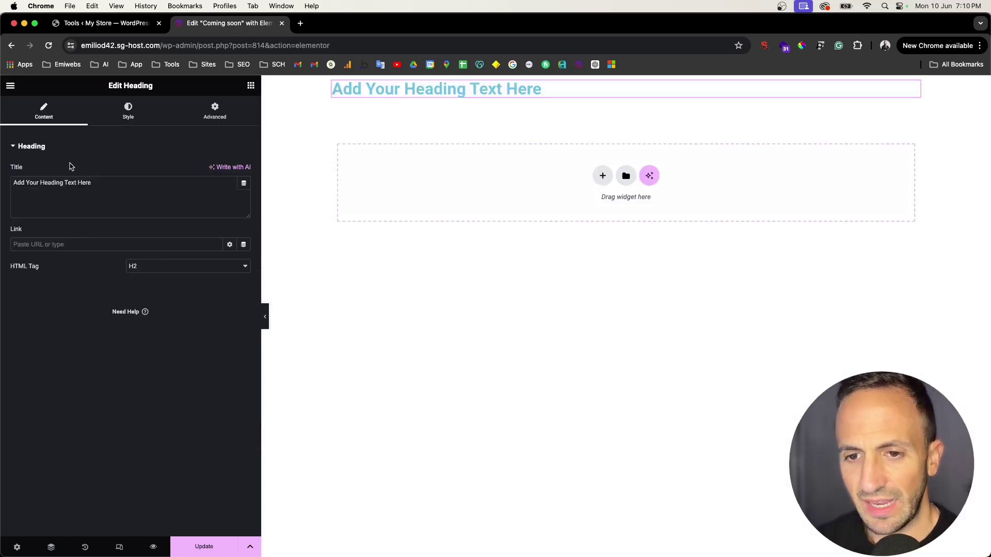
pyautogui.moveTo(92, 183); pyautogui.dragTo(63, 186)
pyautogui.press('super+a')
pyautogui.write('cO')
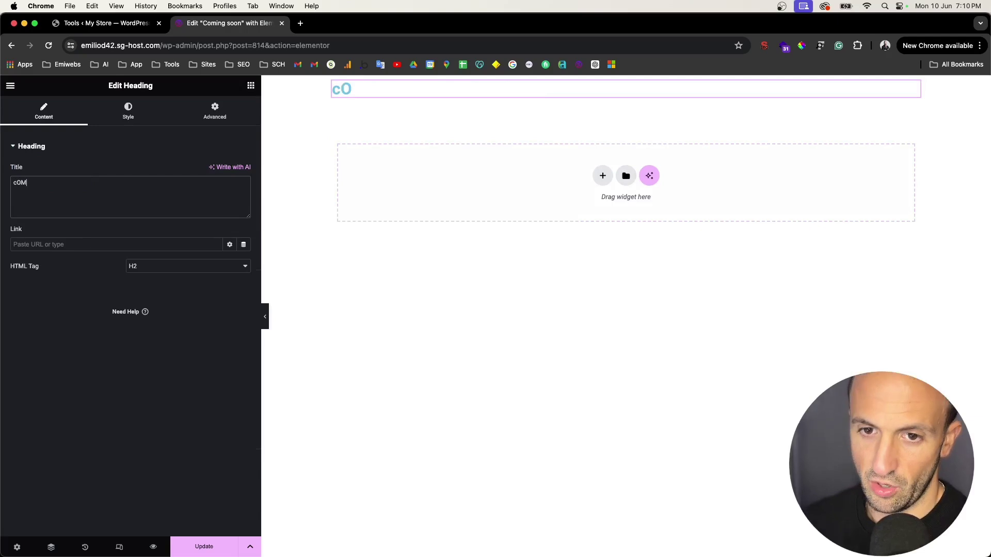
pyautogui.press('BackSpace')
pyautogui.press('BackSpace')
pyautogui.write('COMIN')
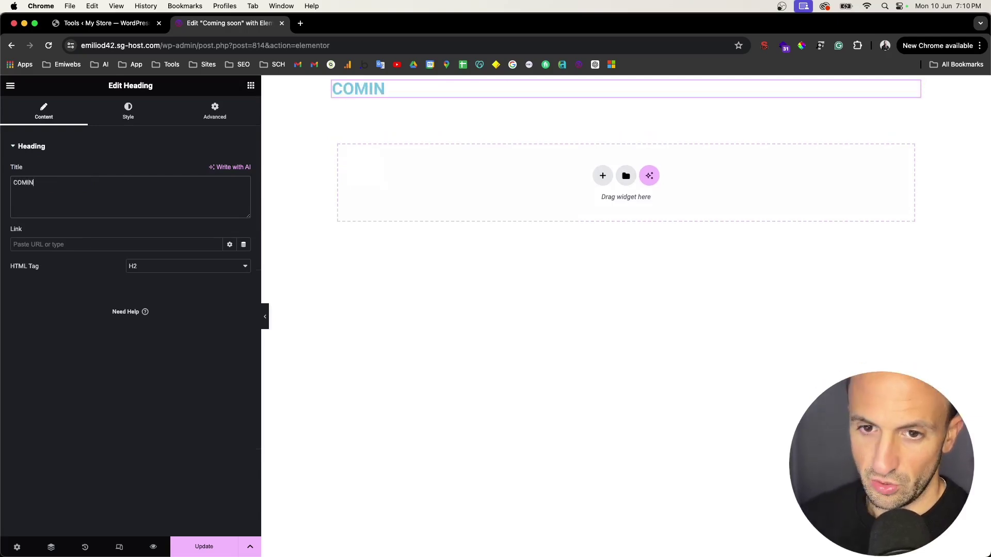
pyautogui.write('G SOON')
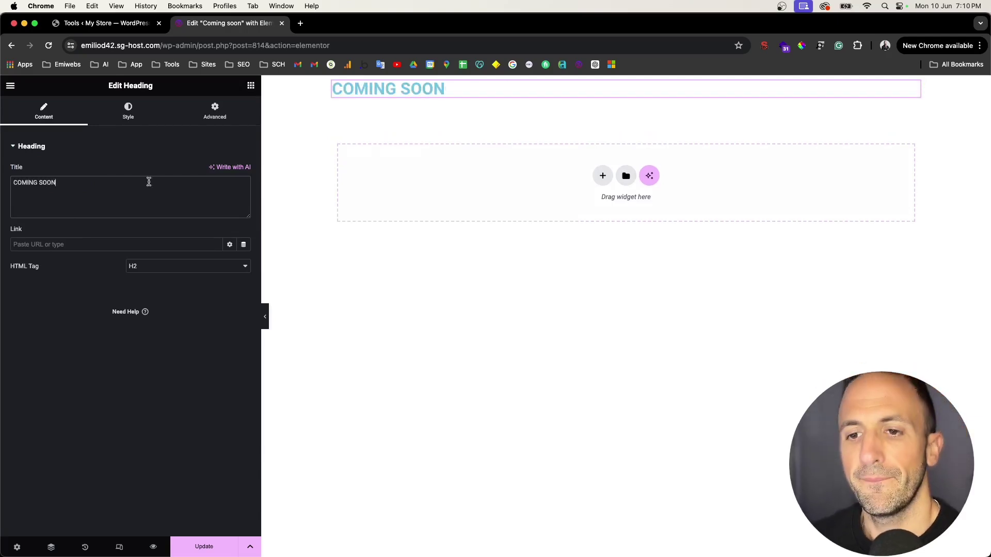
pyautogui.click(128, 112)
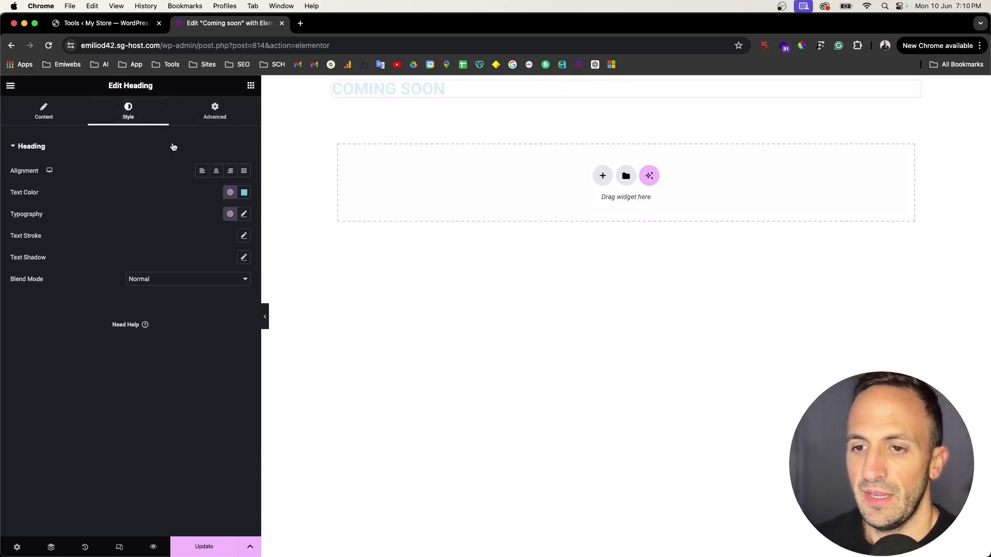
pyautogui.click(216, 170)
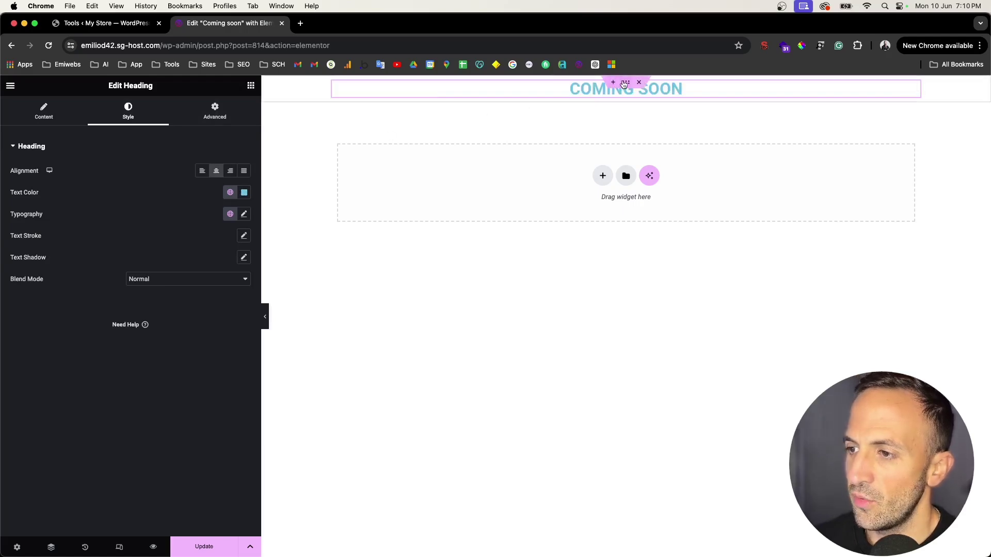
# Give the heading's container a 100vh minimum height with content justified to center.
pyautogui.click(624, 84)
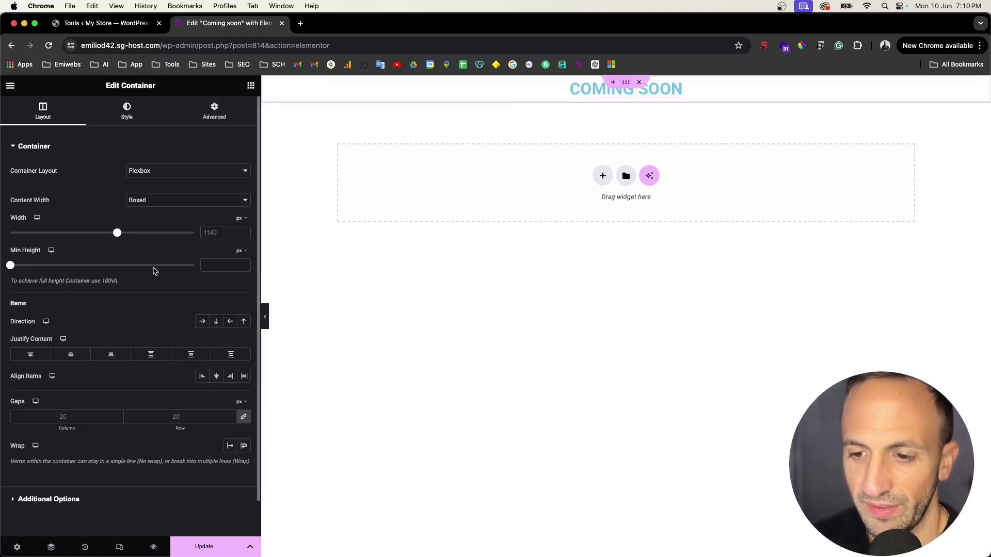
pyautogui.click(241, 297)
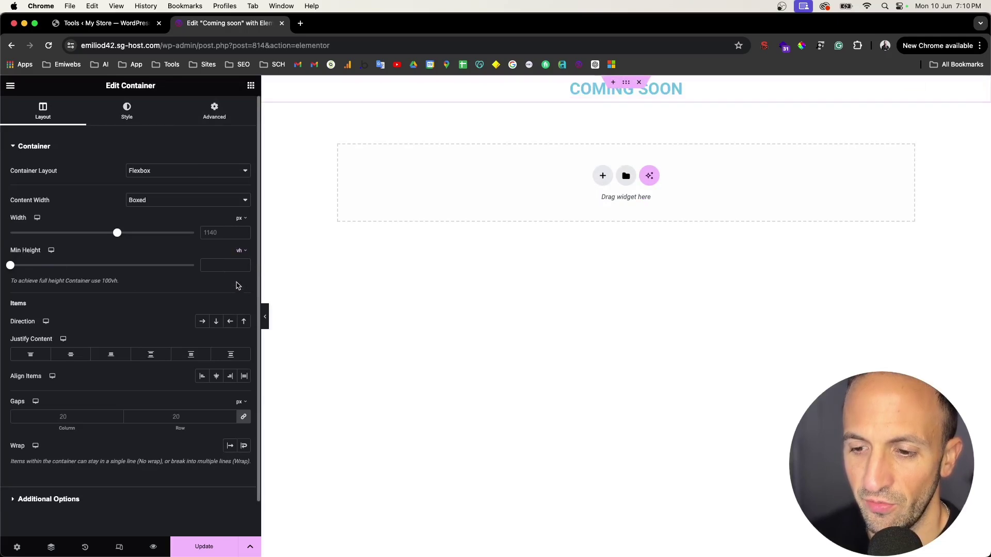
pyautogui.write('10')
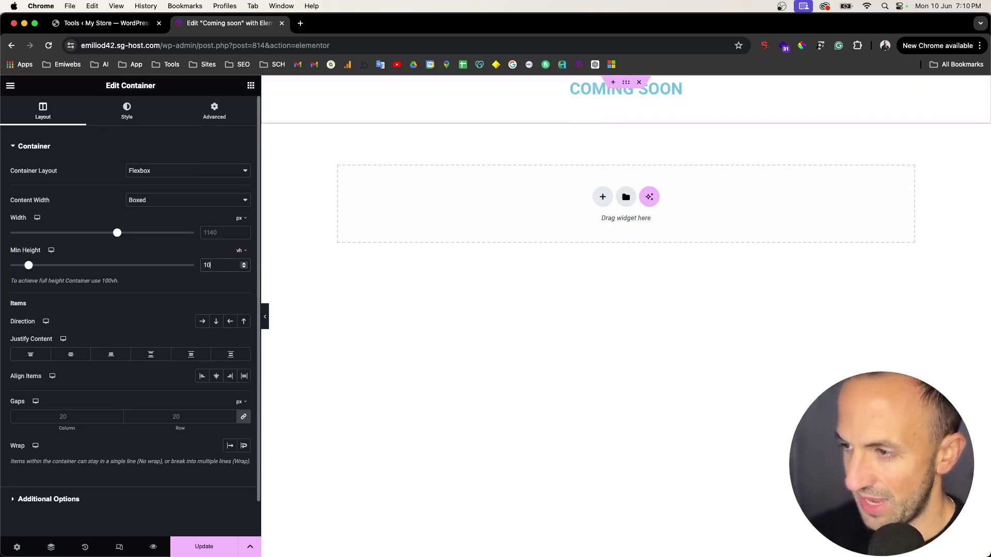
pyautogui.write('0')
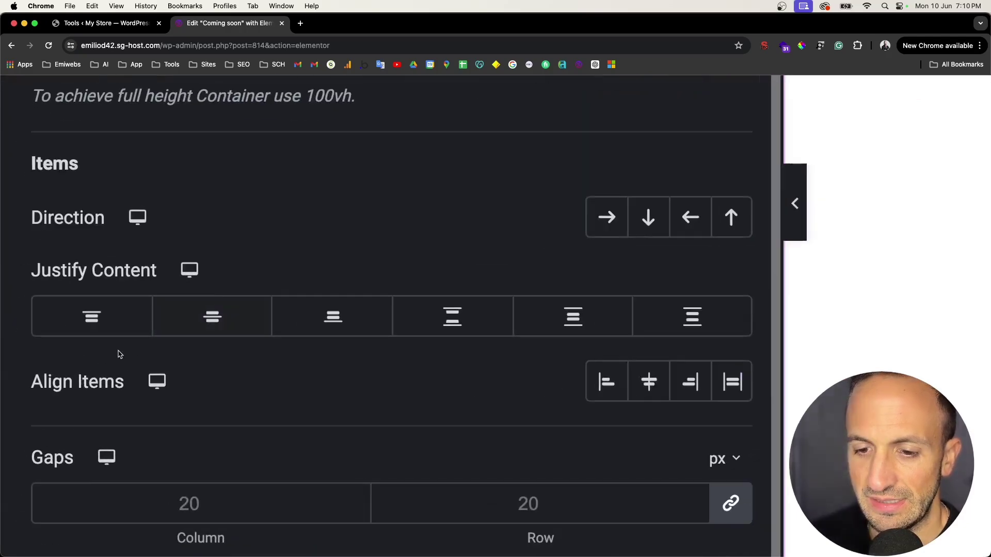
pyautogui.click(72, 357)
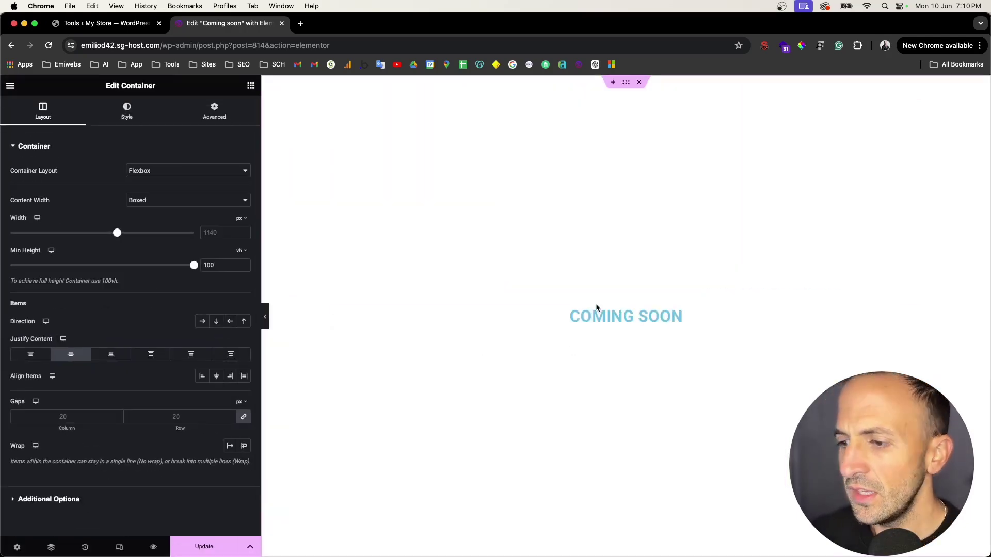
pyautogui.click(597, 309)
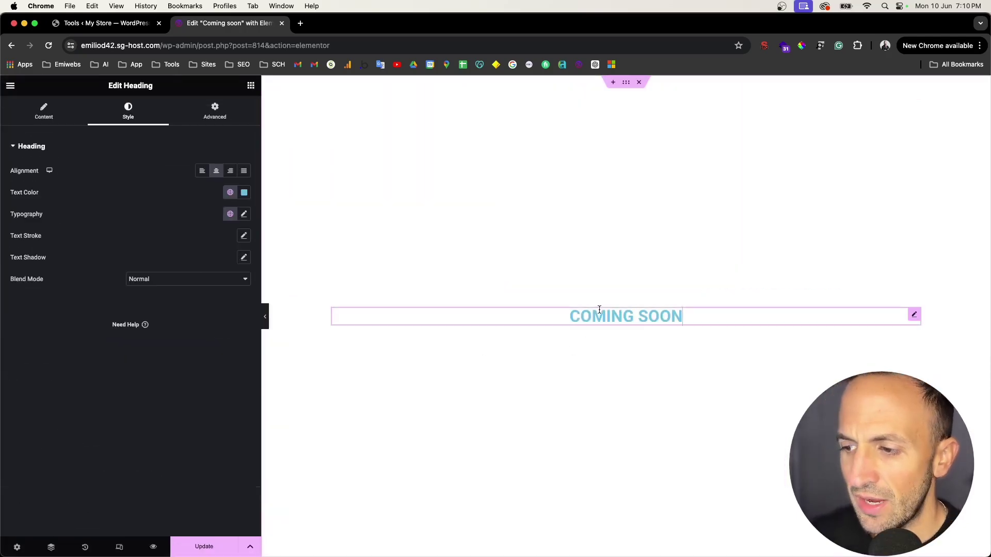
# Set the heading's text colour to the Purple global colour.
pyautogui.click(228, 192)
pyautogui.click(244, 192)
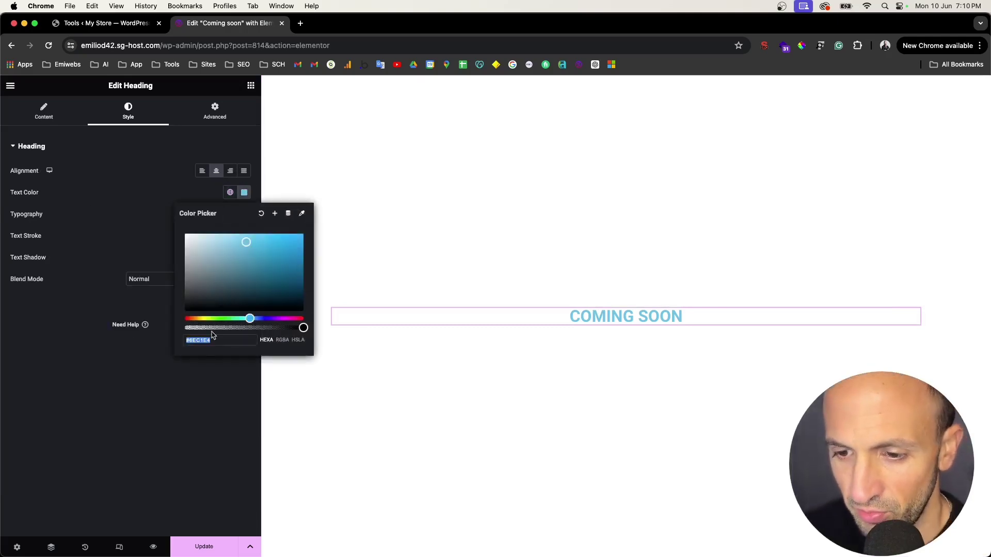
pyautogui.click(229, 192)
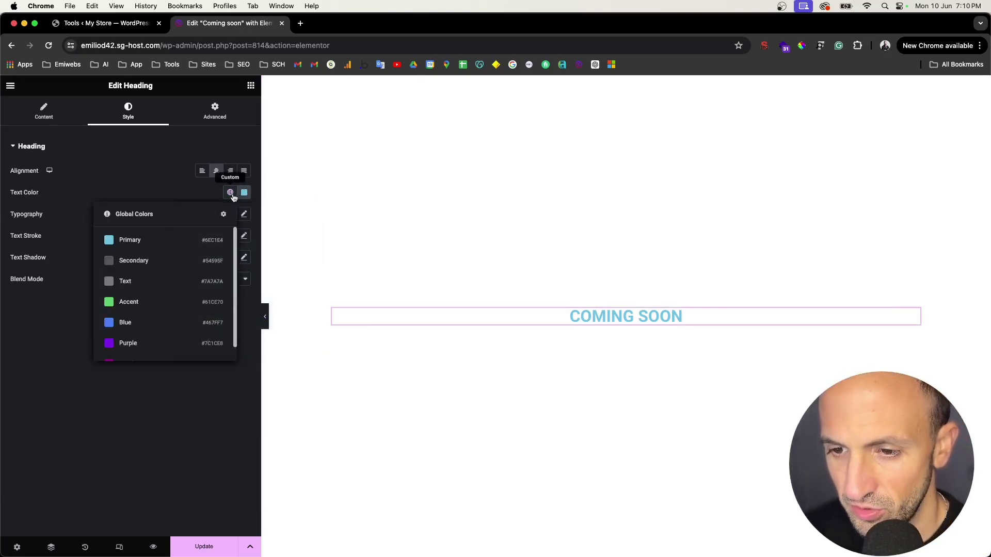
pyautogui.click(166, 349)
# Enlarge the heading's typography size to 75px.
pyautogui.click(244, 215)
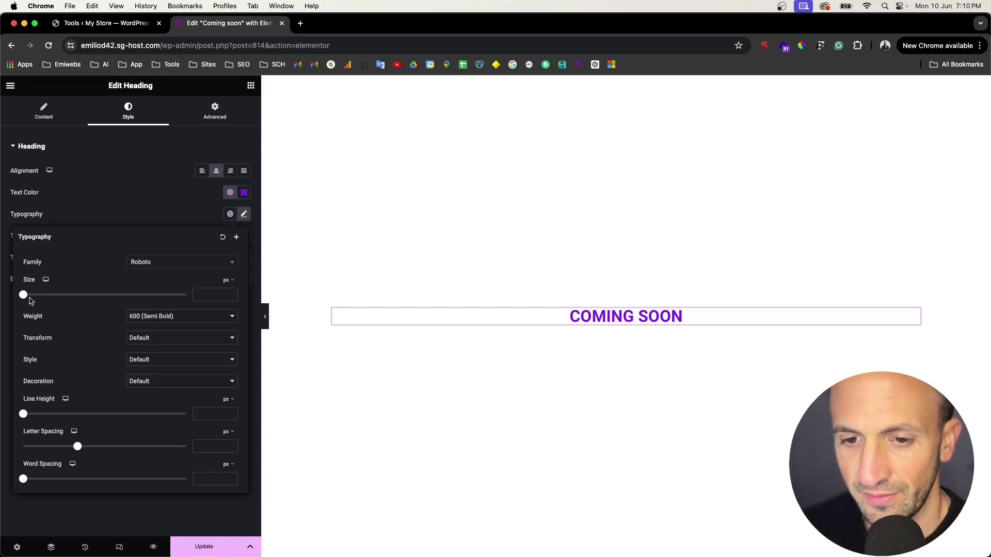
pyautogui.moveTo(24, 296); pyautogui.dragTo(85, 296)
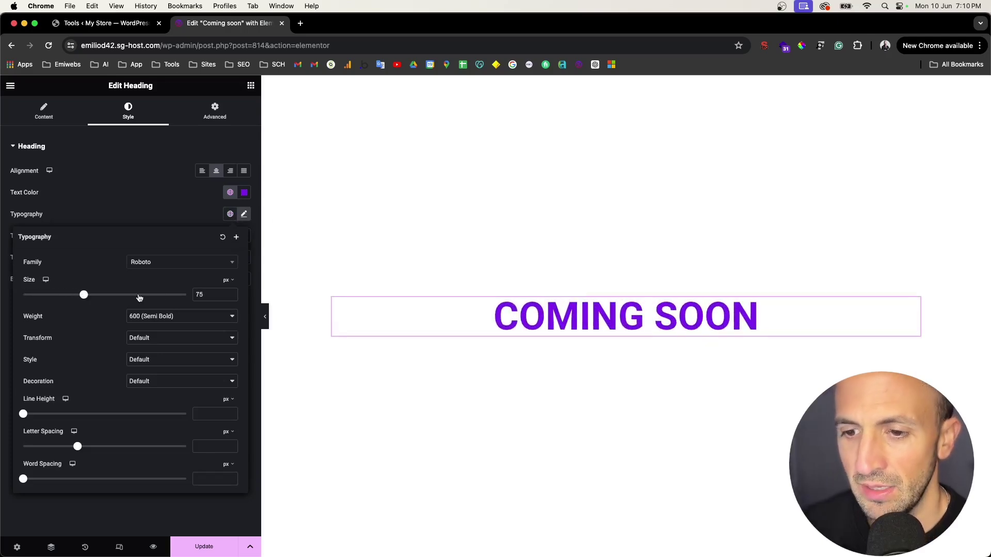
pyautogui.click(155, 147)
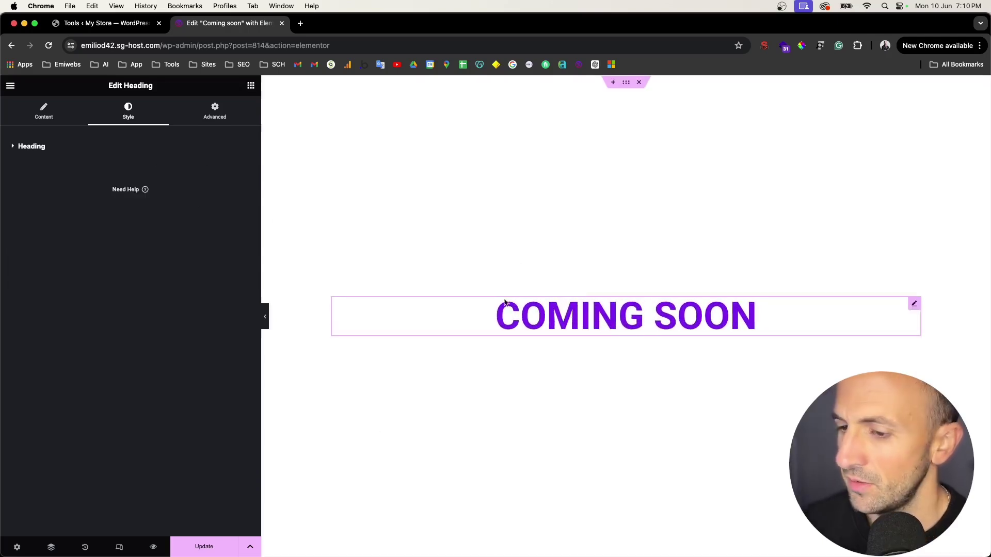
# Preview the template in Responsive Mode at tablet and then mobile width.
pyautogui.click(121, 548)
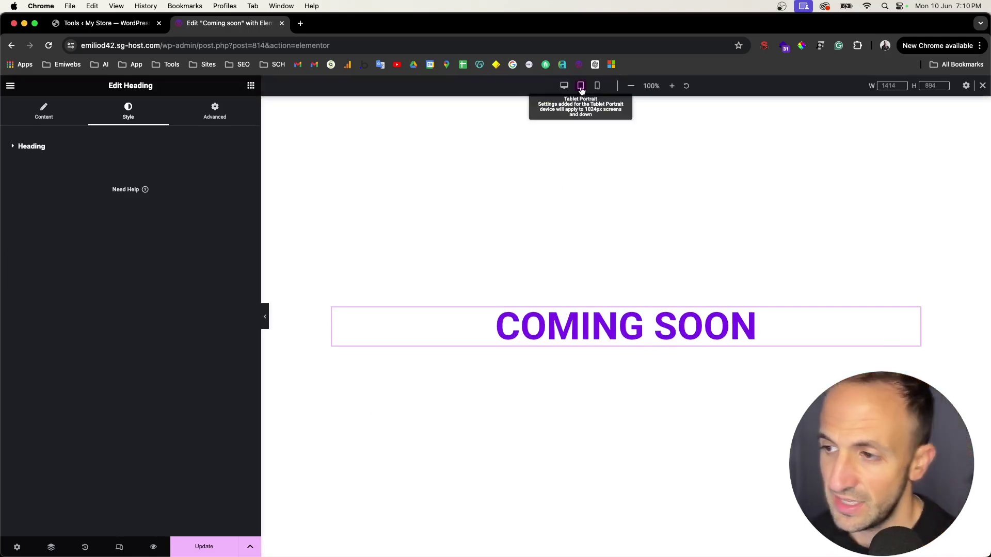
pyautogui.click(582, 86)
pyautogui.click(597, 86)
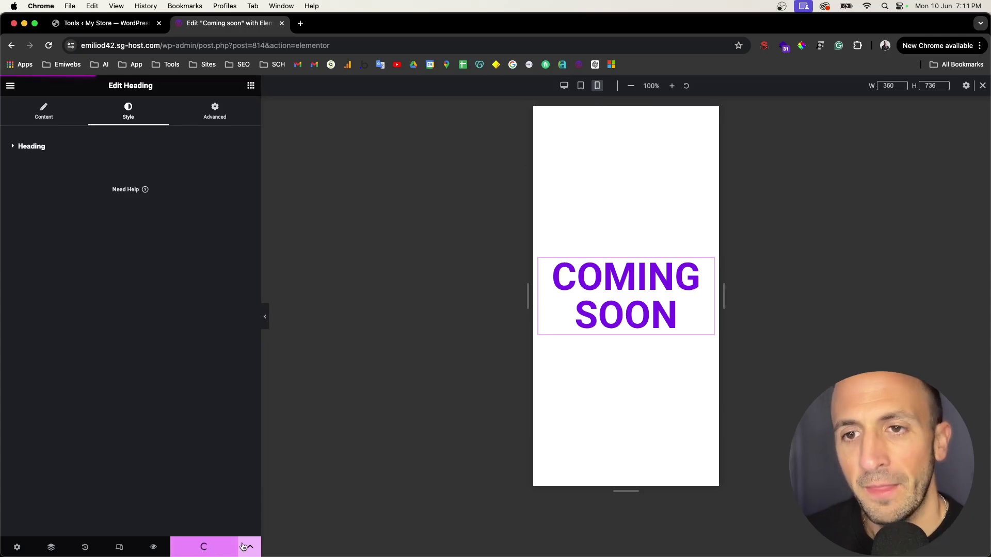
# Reload Maintenance Mode settings, choose the Coming soon template, and save changes.
pyautogui.click(83, 23)
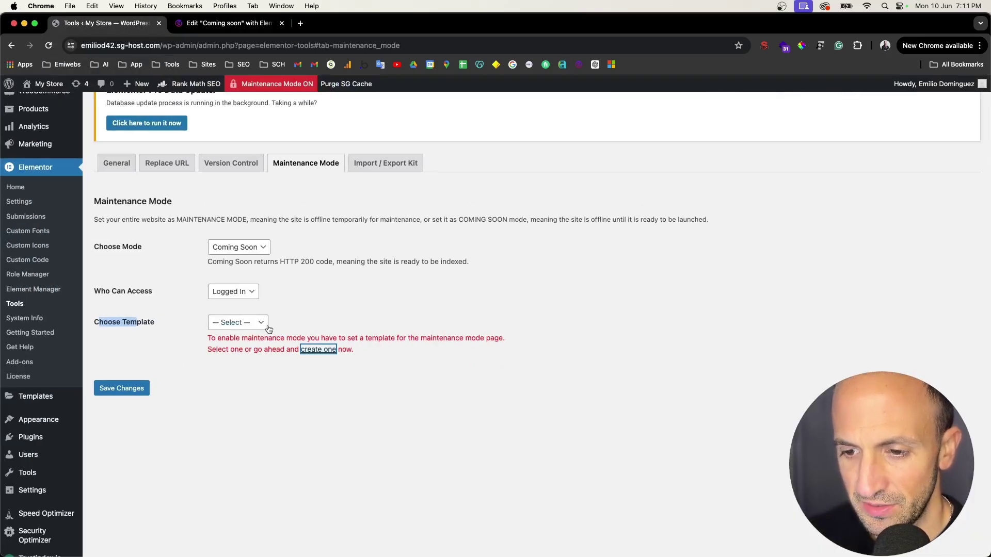
pyautogui.click(264, 323)
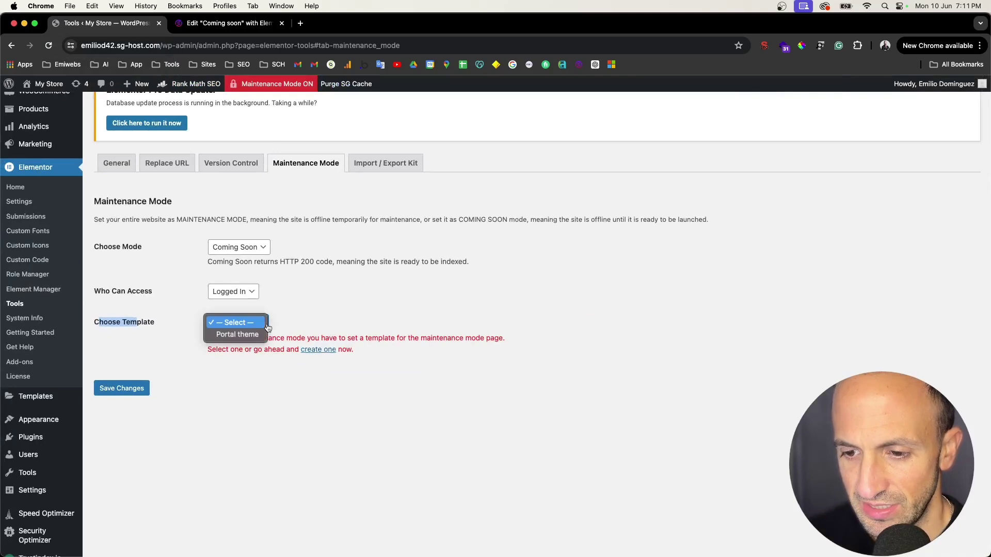
pyautogui.click(278, 304)
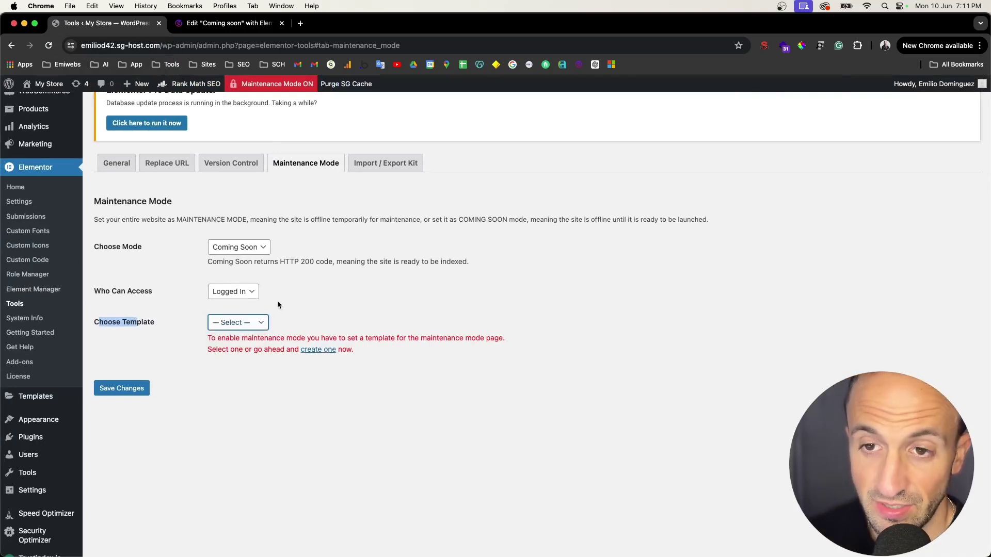
pyautogui.click(49, 45)
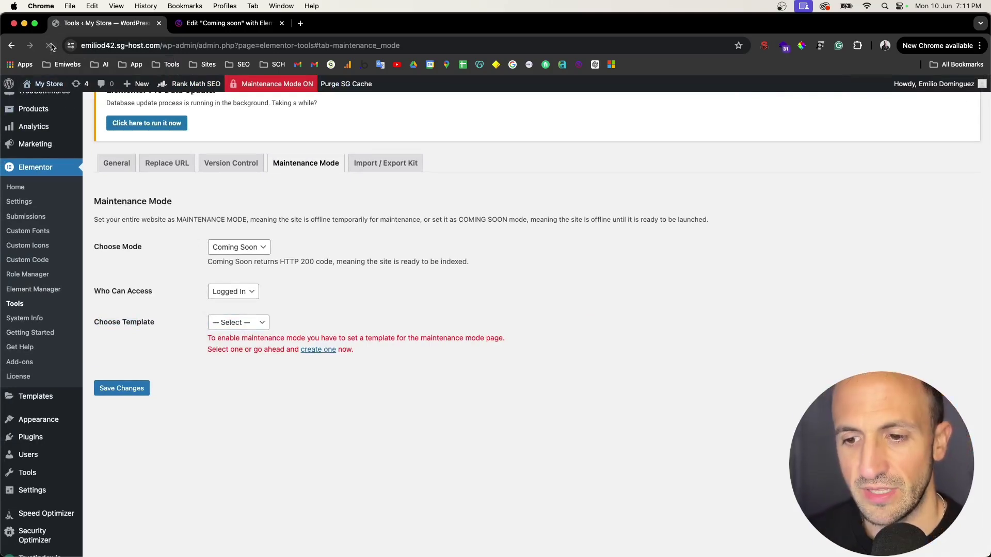
pyautogui.click(235, 324)
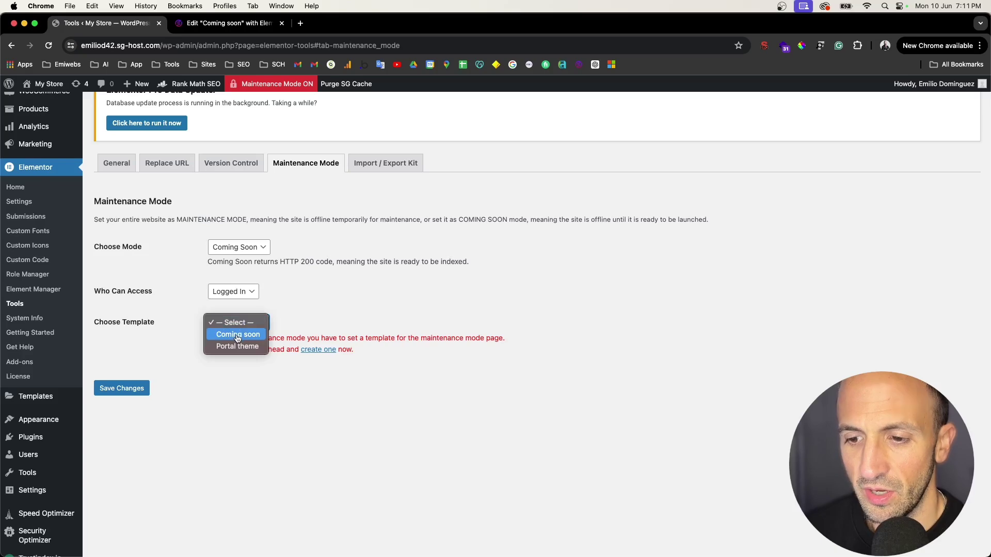
pyautogui.click(237, 336)
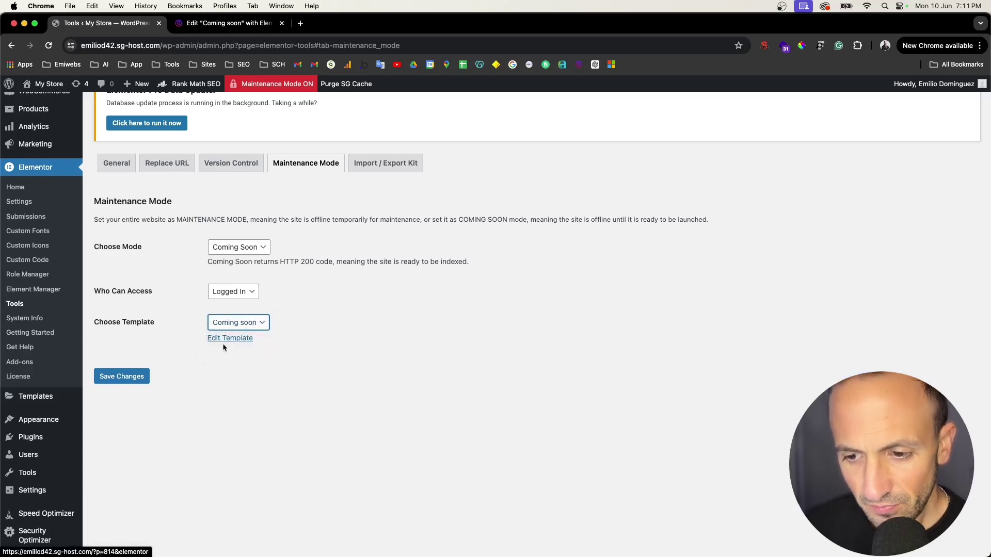
pyautogui.click(122, 377)
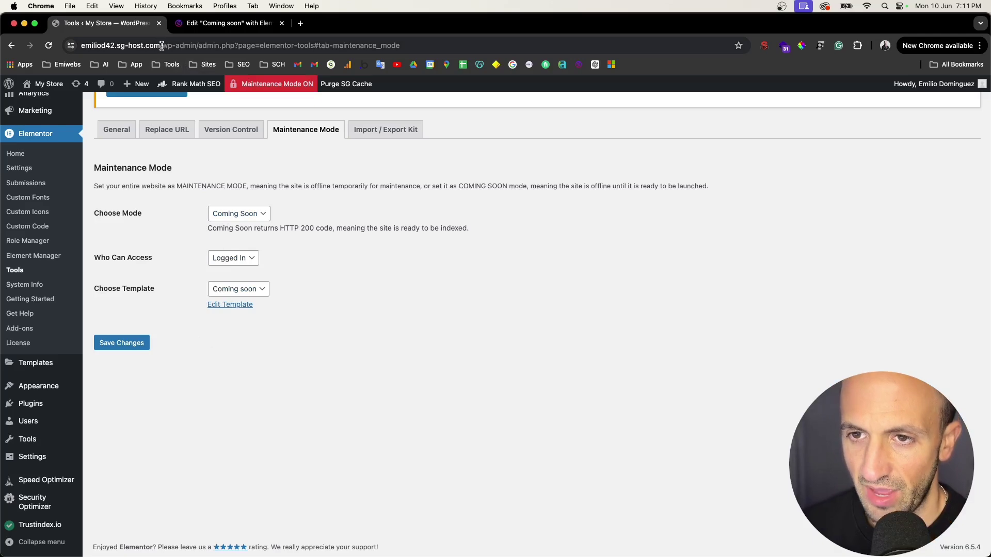
# Copy the site URL and load it in a new Incognito window.
pyautogui.moveTo(161, 45); pyautogui.dragTo(60, 47)
pyautogui.press('super+c')
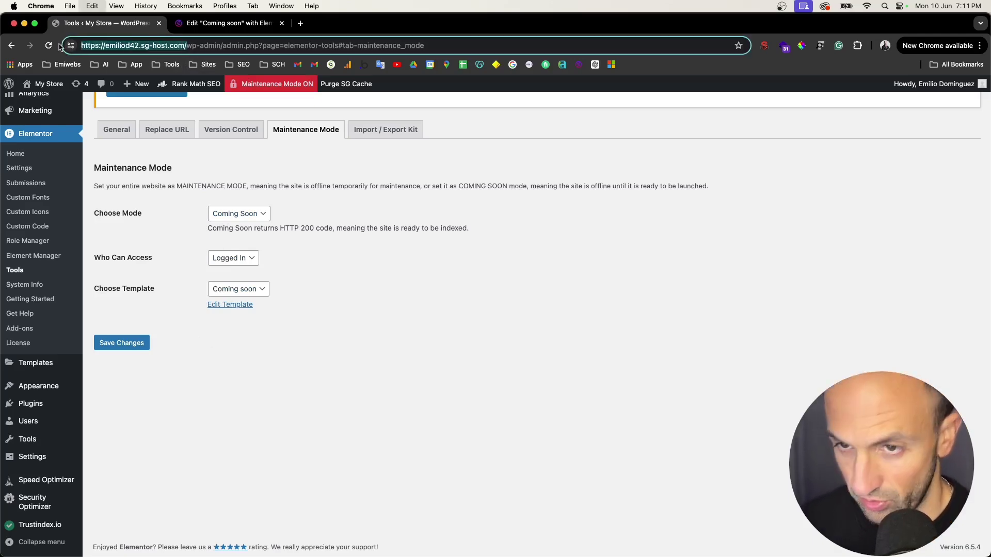
pyautogui.press('super+shift+n')
pyautogui.press('super+v')
pyautogui.press('Return')
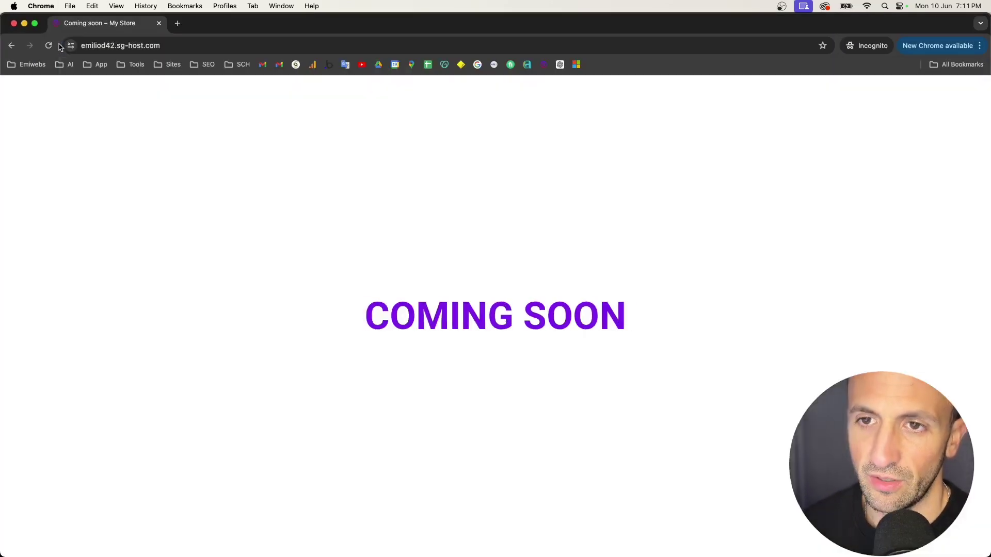